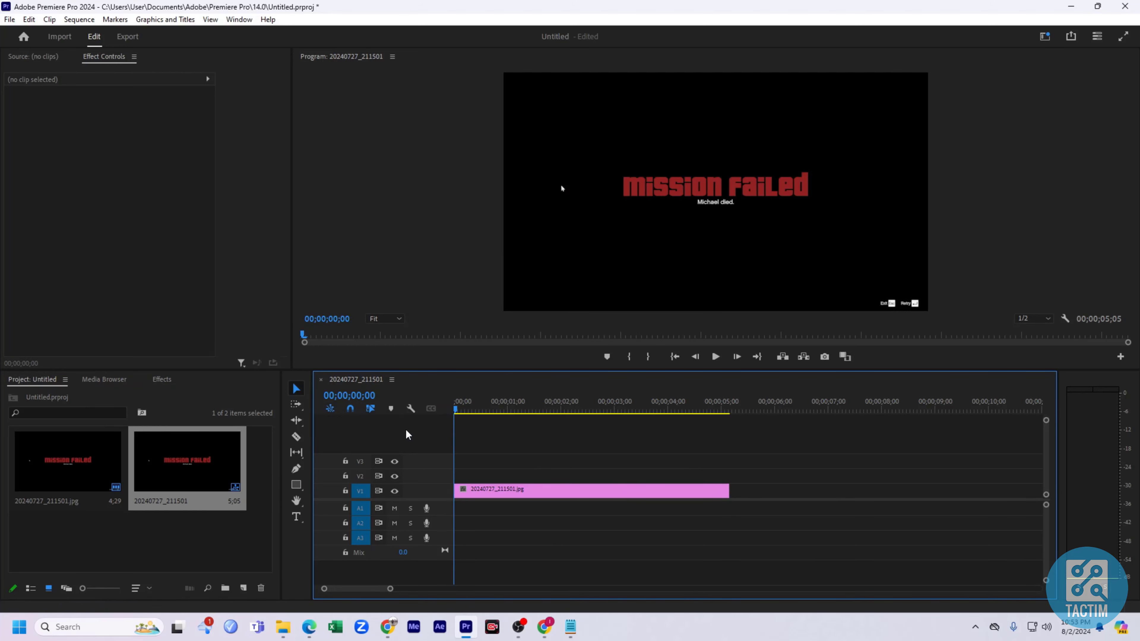
# - Add a text layer reading "(NOT REALLY)" directly beside the "mission failed" title in the frame
pyautogui.click(300, 515)
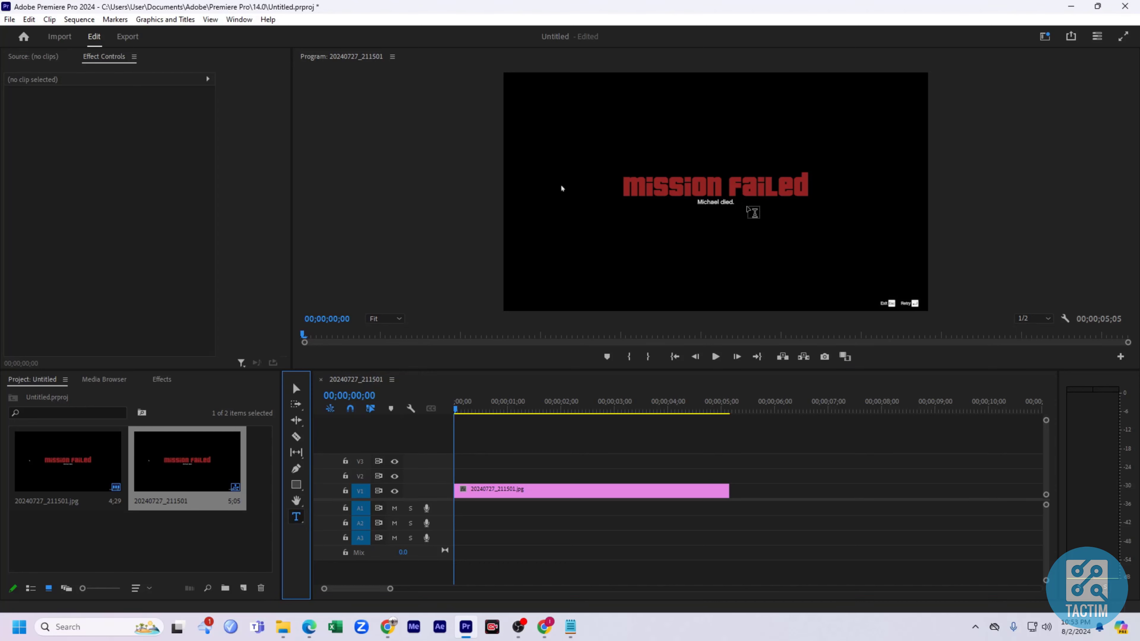
pyautogui.click(814, 185)
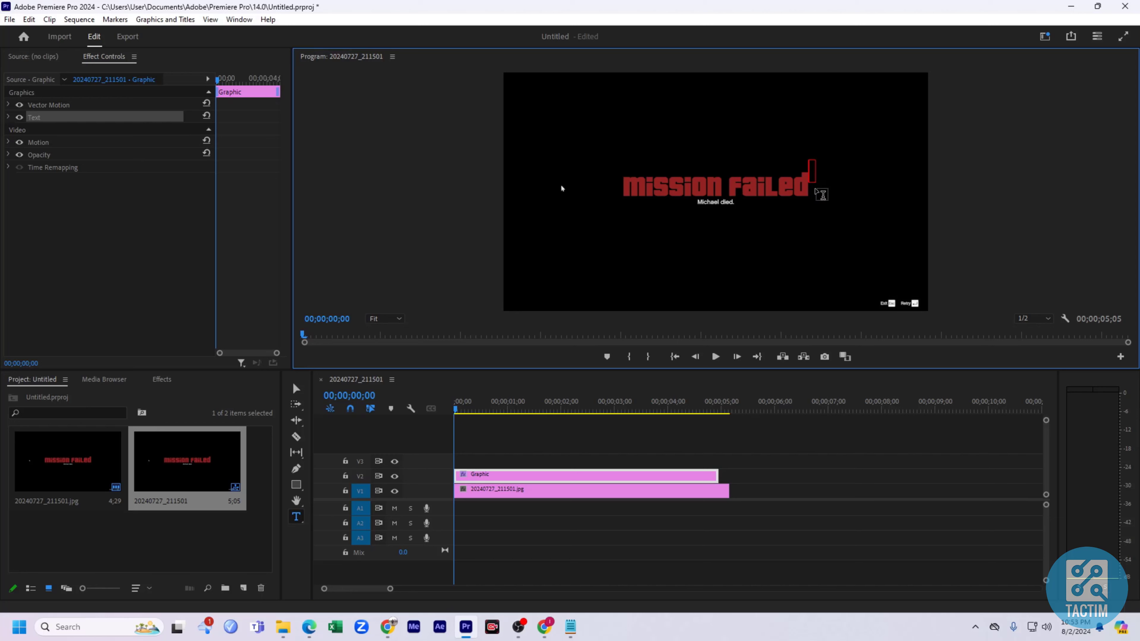
pyautogui.write('9')
pyautogui.press('BackSpace')
pyautogui.write('(NOY')
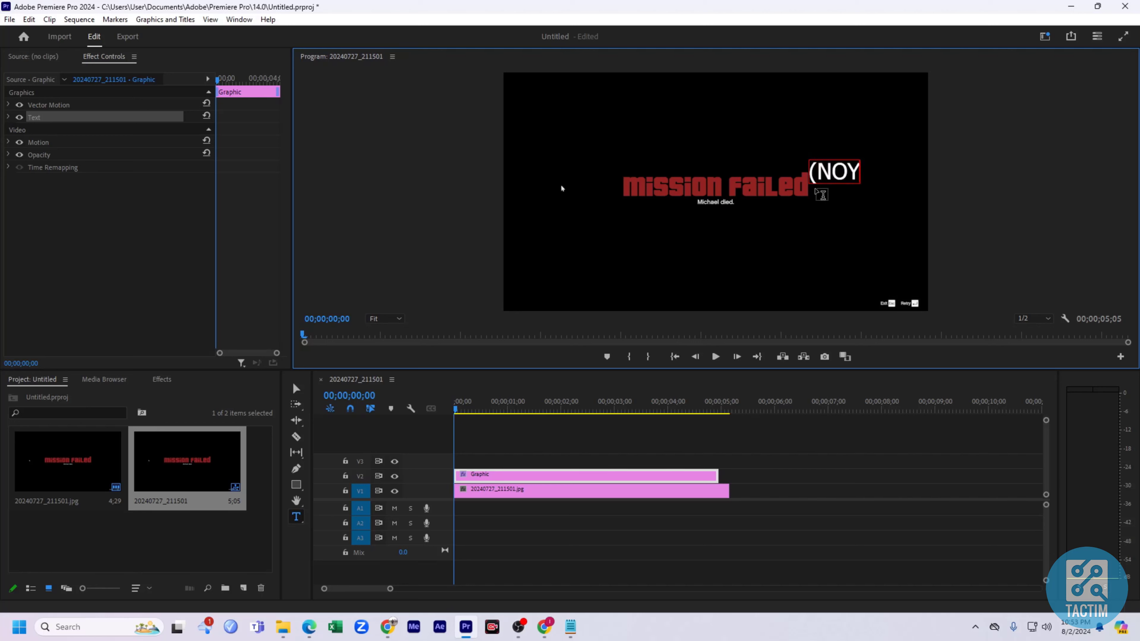
pyautogui.press('BackSpace')
pyautogui.write('T REALL')
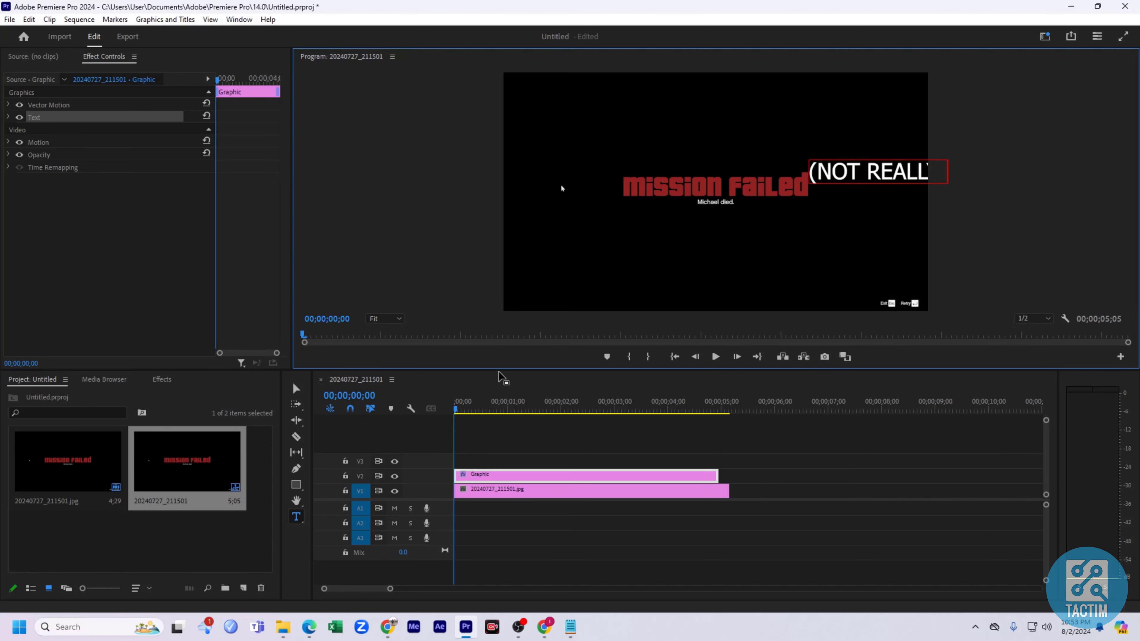
# - Scale down the "(NOT REALLY)" text and align it beside "mission failed" so it fits inside the frame
pyautogui.click(297, 389)
pyautogui.click(768, 289)
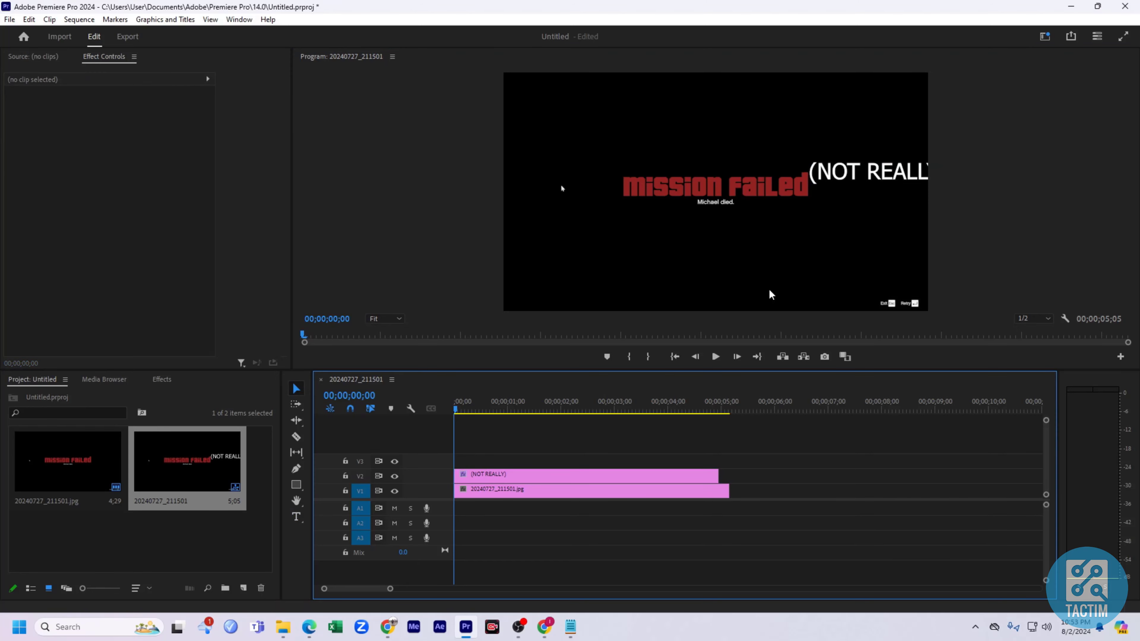
pyautogui.click(896, 178)
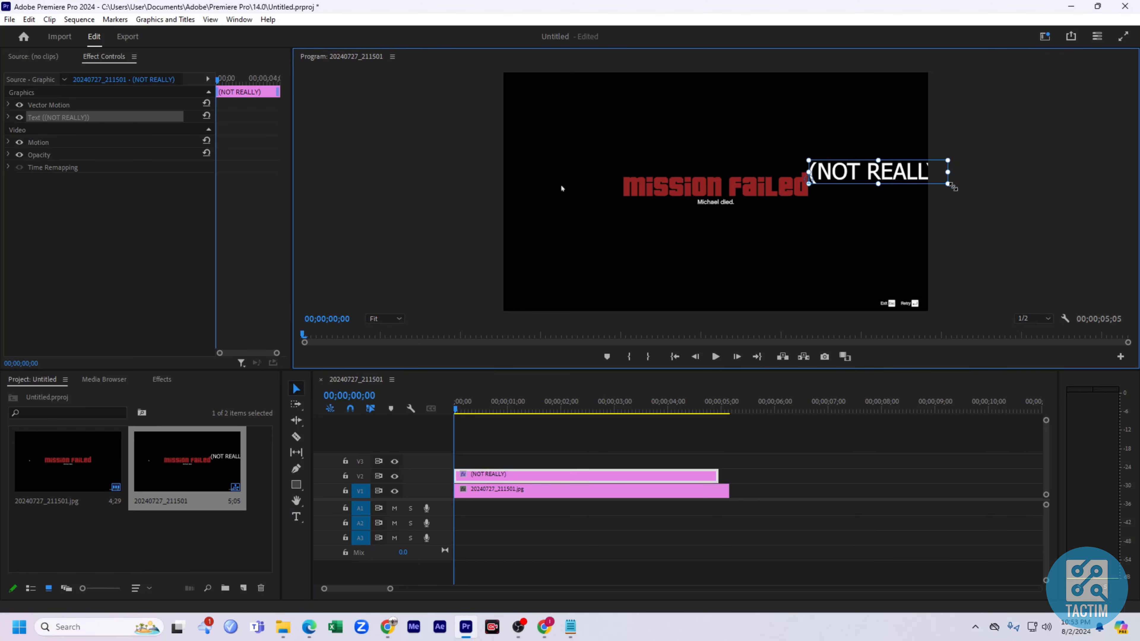
pyautogui.moveTo(953, 187); pyautogui.dragTo(880, 189)
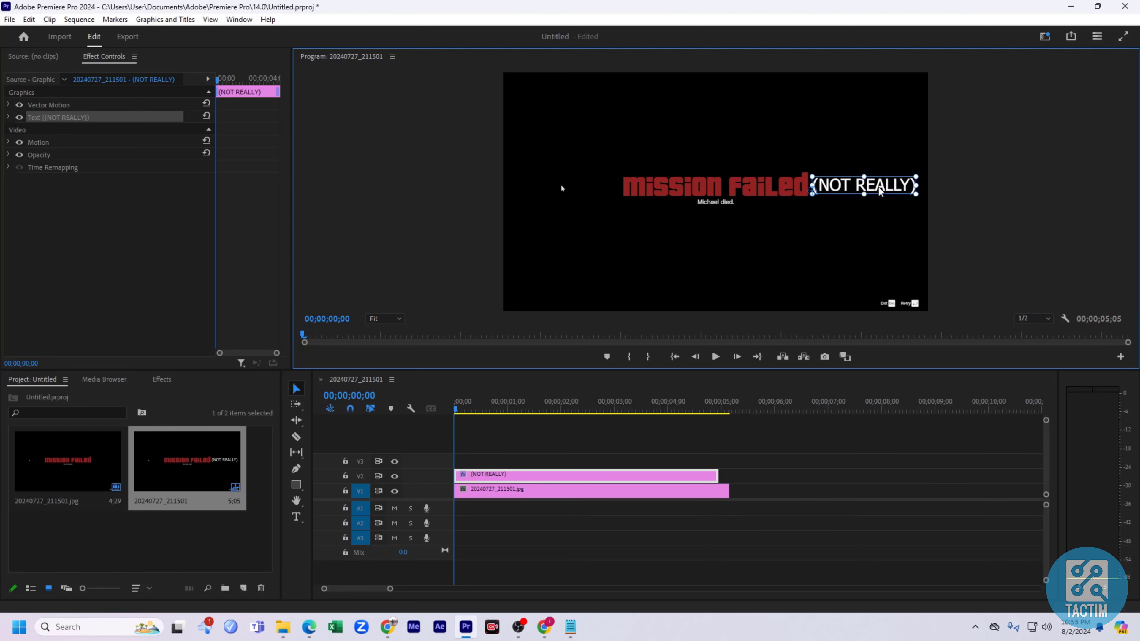
pyautogui.click(816, 228)
# - Change the fill color of the "(NOT REALLY)" text to dark red A60303
pyautogui.click(843, 191)
pyautogui.click(8, 117)
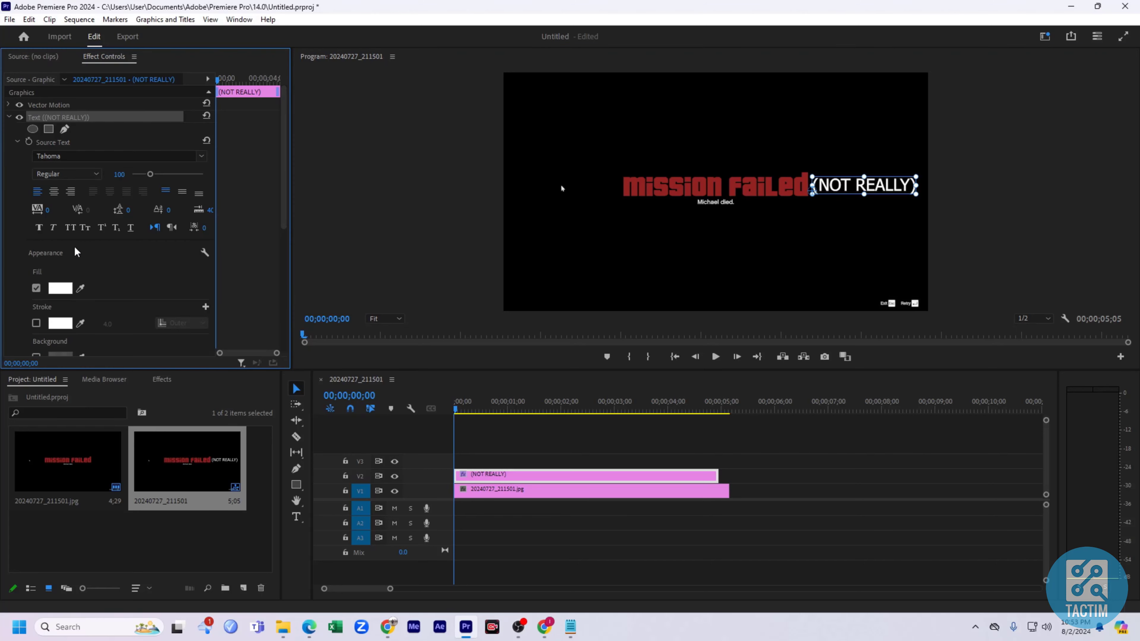
pyautogui.click(59, 289)
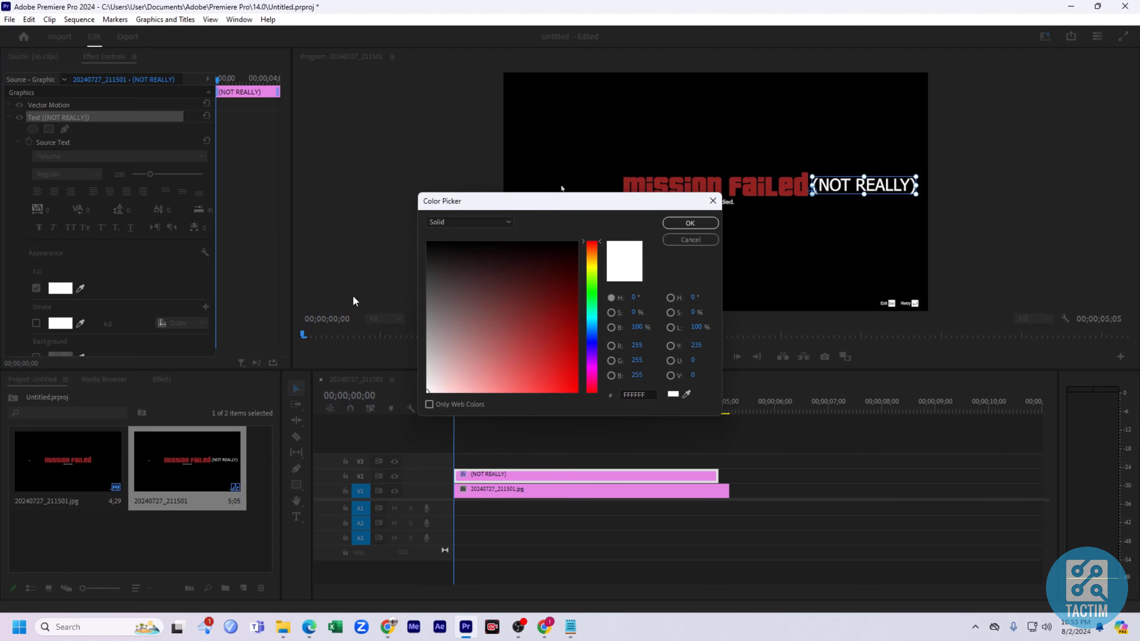
pyautogui.click(520, 303)
pyautogui.moveTo(533, 308)
pyautogui.mouseDown()
pyautogui.moveTo(530, 333)
pyautogui.moveTo(550, 361)
pyautogui.moveTo(564, 344)
pyautogui.moveTo(512, 322)
pyautogui.moveTo(512, 349)
pyautogui.moveTo(556, 353)
pyautogui.moveTo(570, 376)
pyautogui.moveTo(569, 326)
pyautogui.mouseUp()
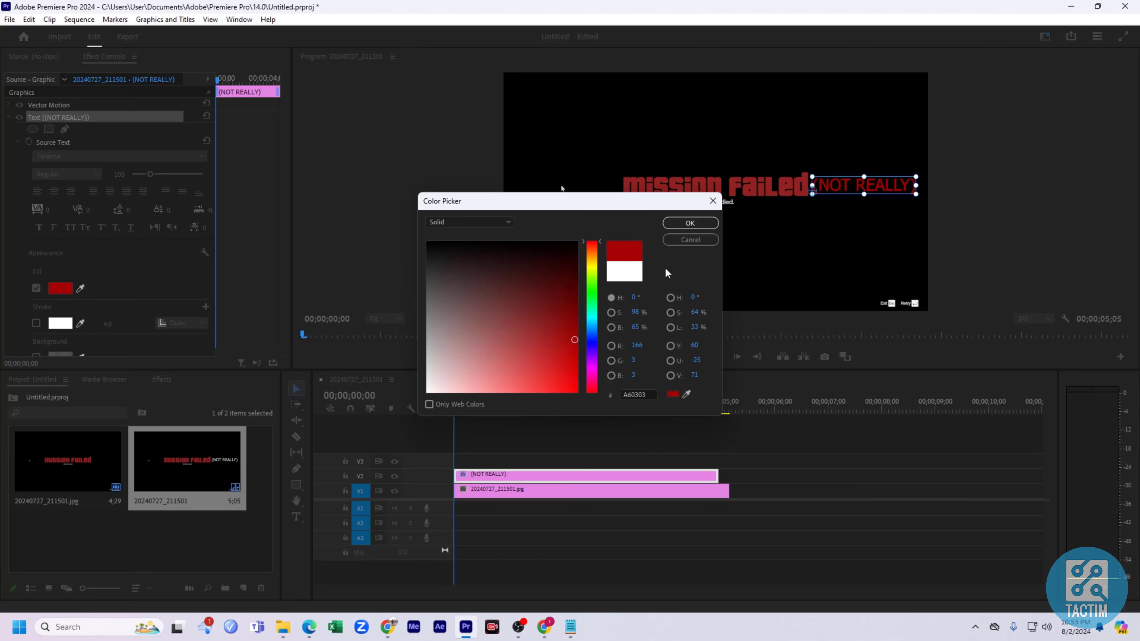
pyautogui.click(690, 224)
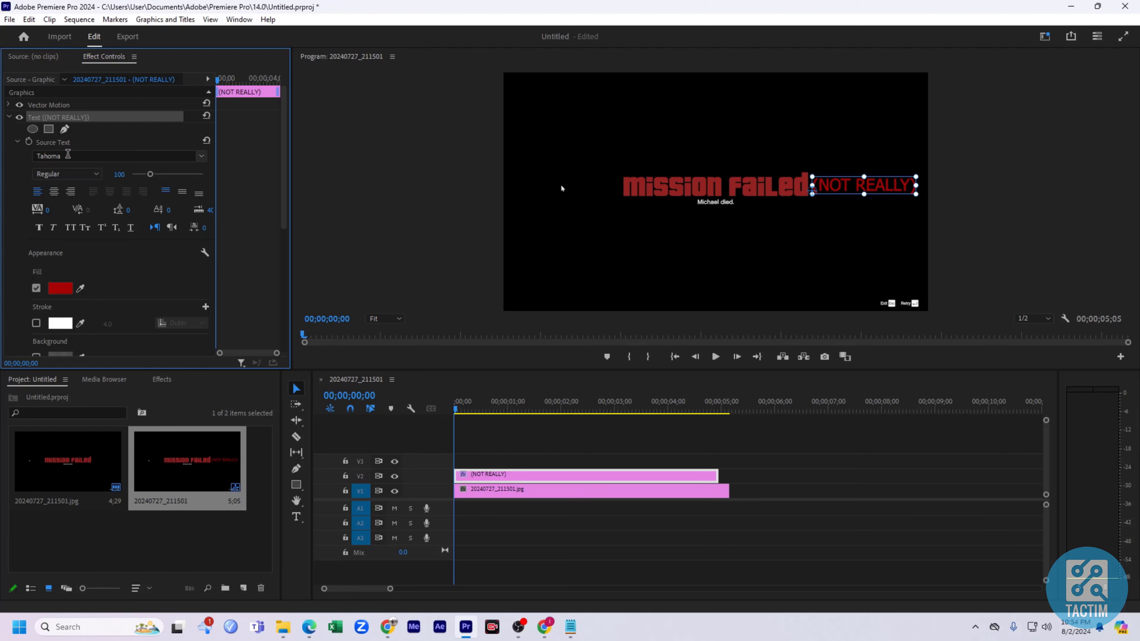
# - Set the text's font to Tw Cen MT Condensed Extra Bold and enlarge it to nearly reach the frame's edge
pyautogui.click(201, 156)
pyautogui.click(208, 206)
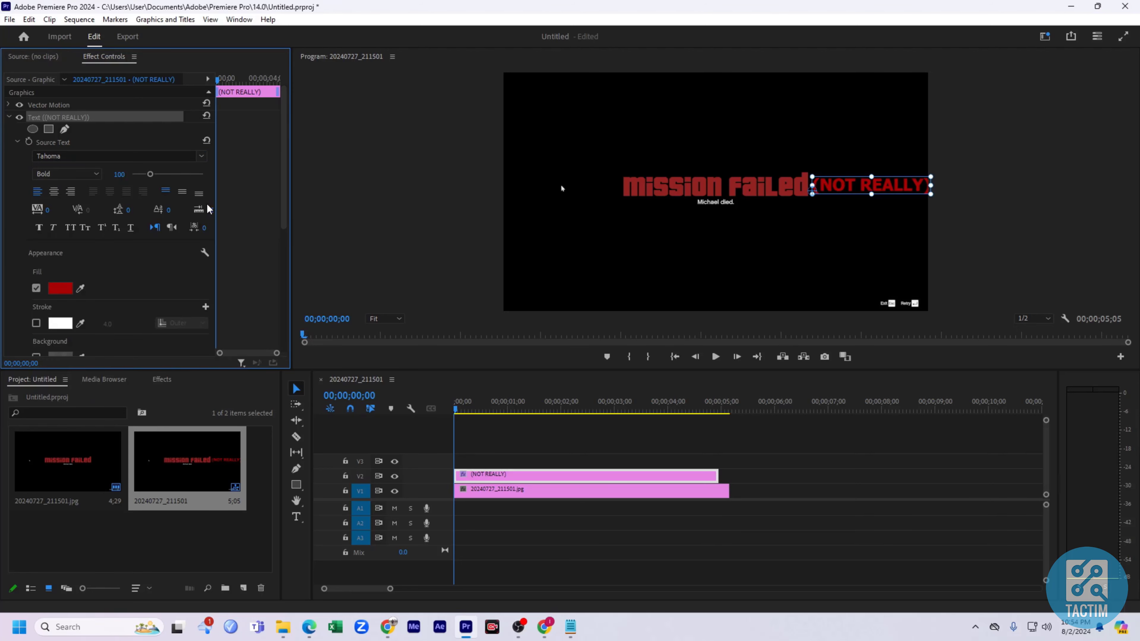
pyautogui.click(119, 156)
pyautogui.scroll(-2, 220, 315)
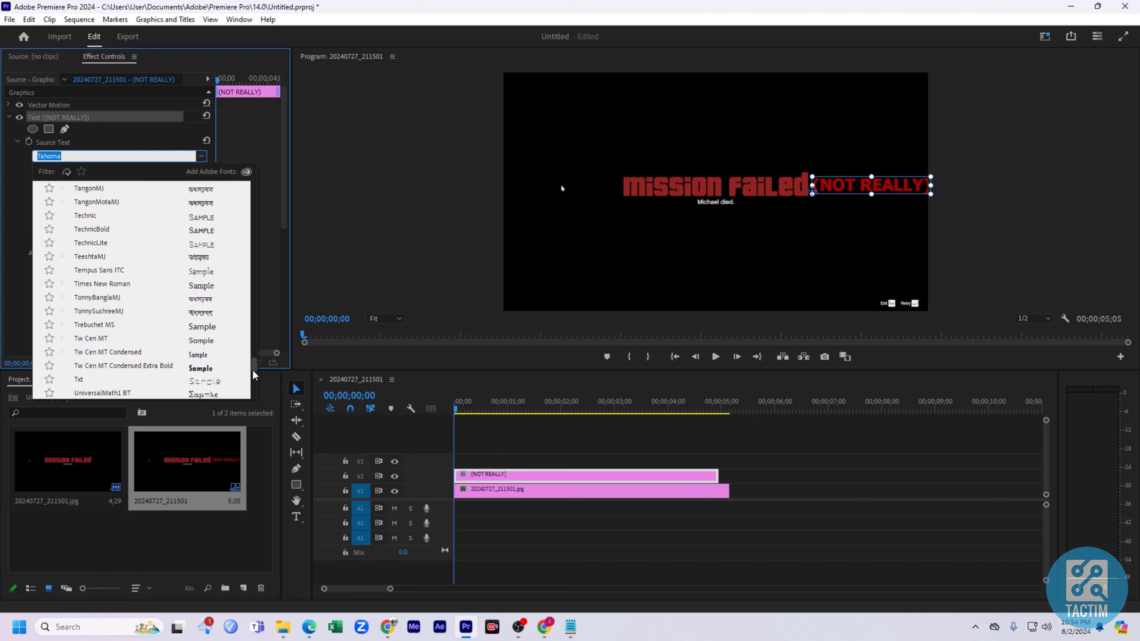
pyautogui.click(207, 368)
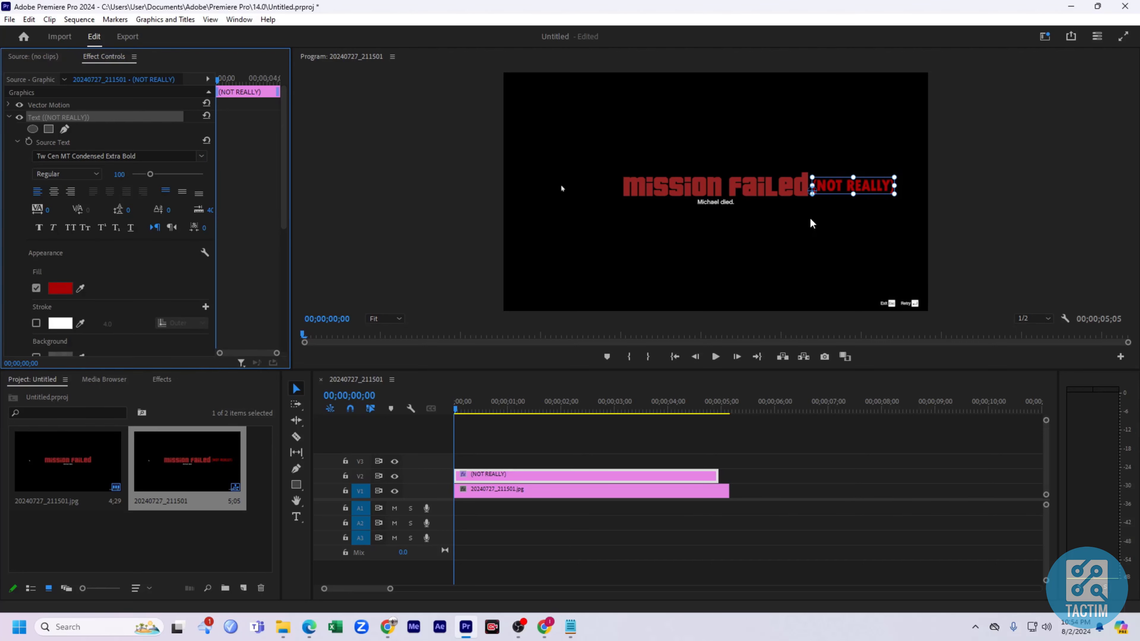
pyautogui.moveTo(895, 197)
pyautogui.mouseDown()
pyautogui.moveTo(911, 202)
pyautogui.moveTo(890, 186)
pyautogui.moveTo(916, 197)
pyautogui.mouseUp()
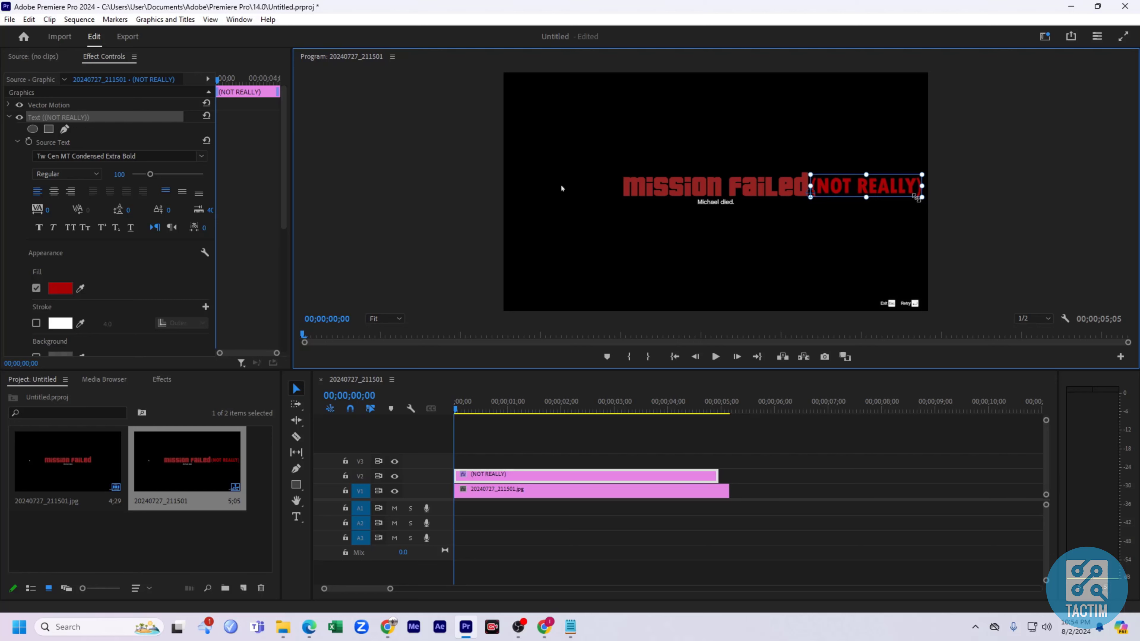
pyautogui.click(872, 209)
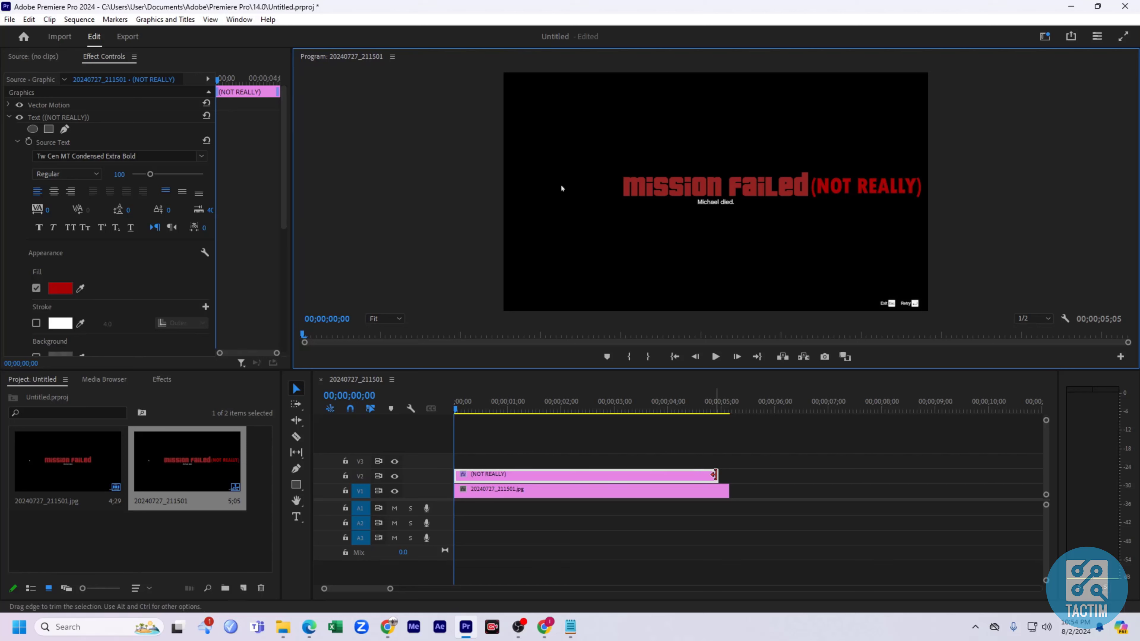
# - Shorten the text clip on V2 to about 0.8 seconds and duplicate it four times along the track with short gaps
pyautogui.moveTo(714, 474); pyautogui.dragTo(492, 477)
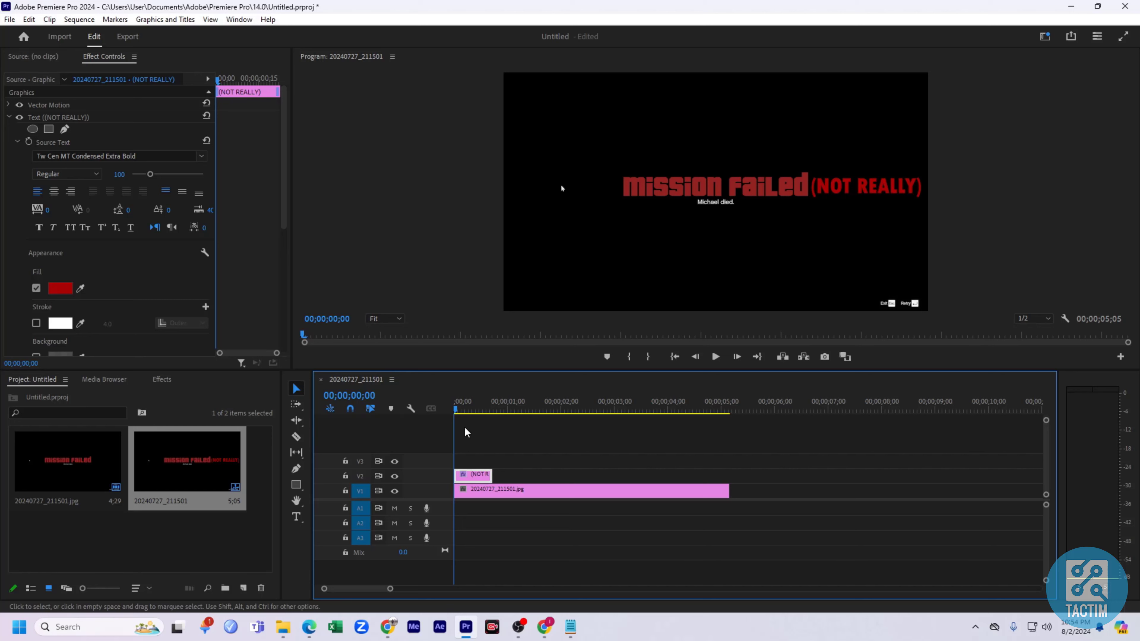
pyautogui.moveTo(456, 411); pyautogui.dragTo(489, 424)
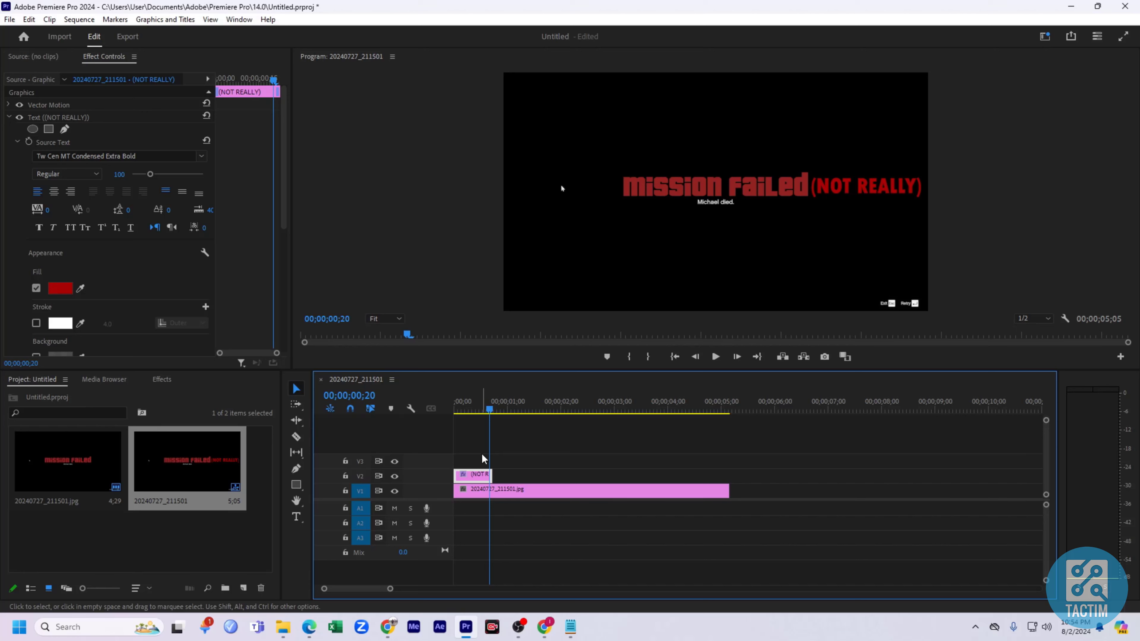
pyautogui.moveTo(490, 475); pyautogui.dragTo(691, 480)
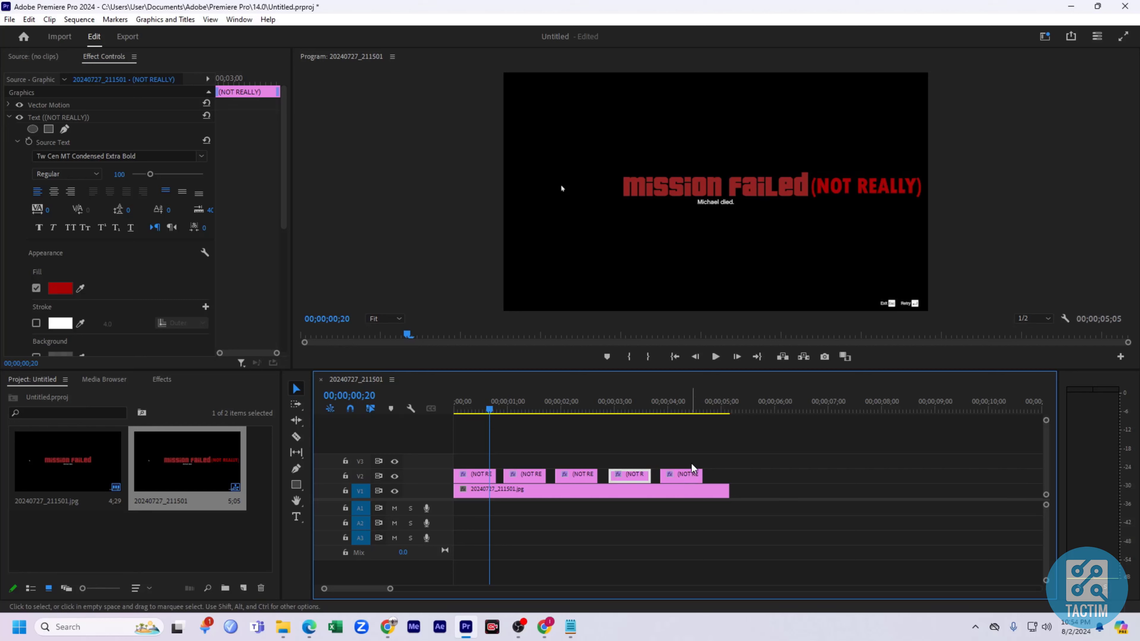
# - Play the sequence from the start to check the blinking text
pyautogui.moveTo(489, 410); pyautogui.dragTo(456, 410)
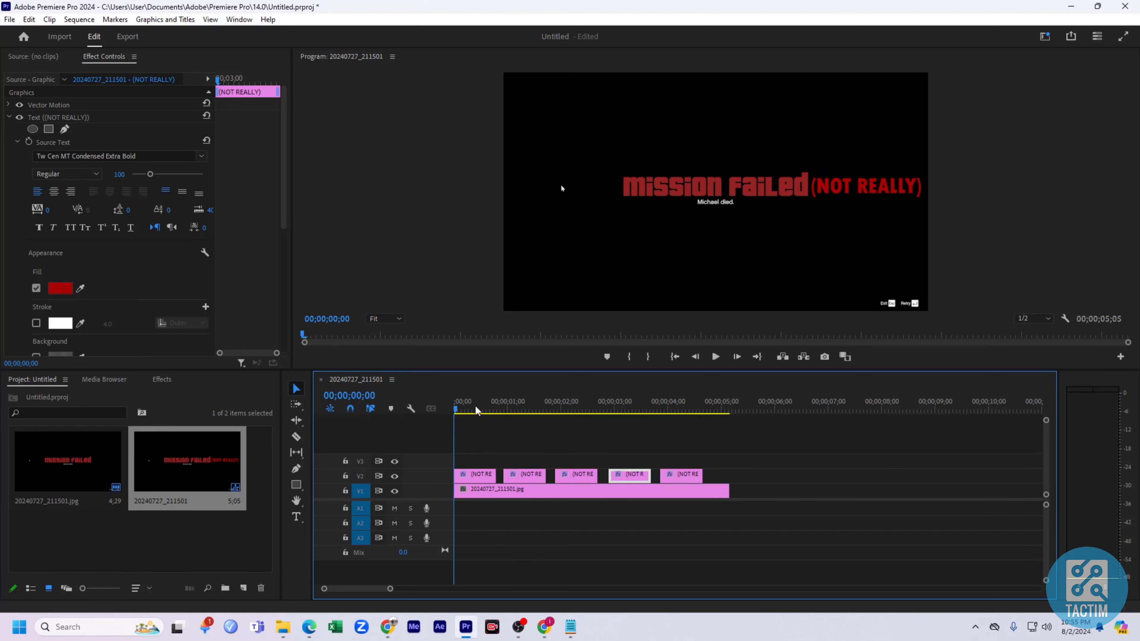
pyautogui.click(720, 359)
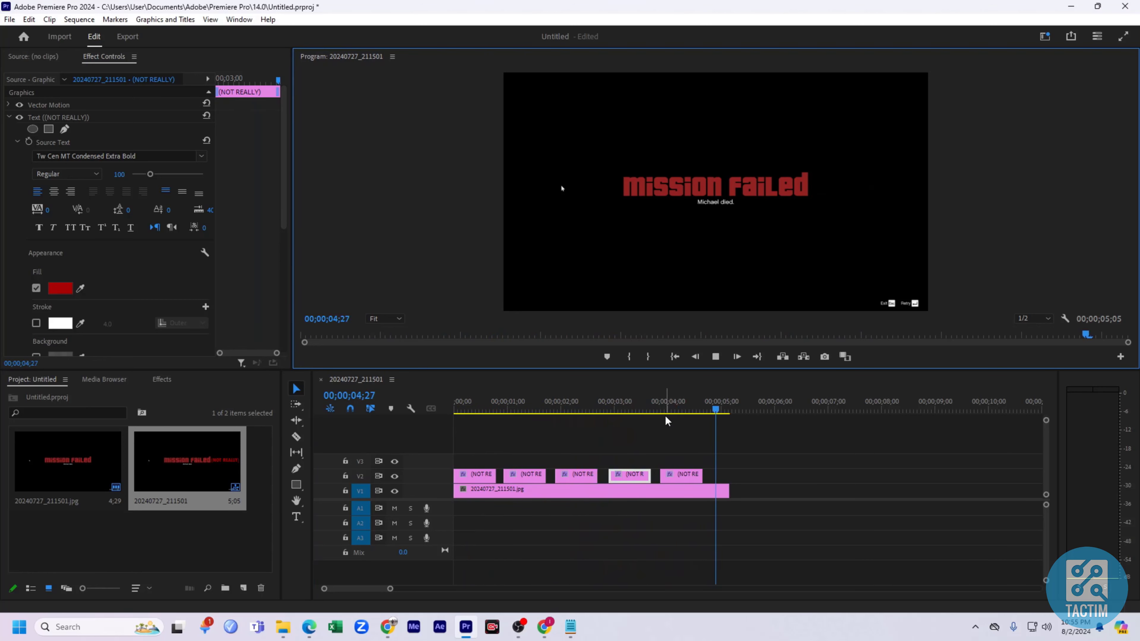
pyautogui.moveTo(731, 409); pyautogui.dragTo(482, 410)
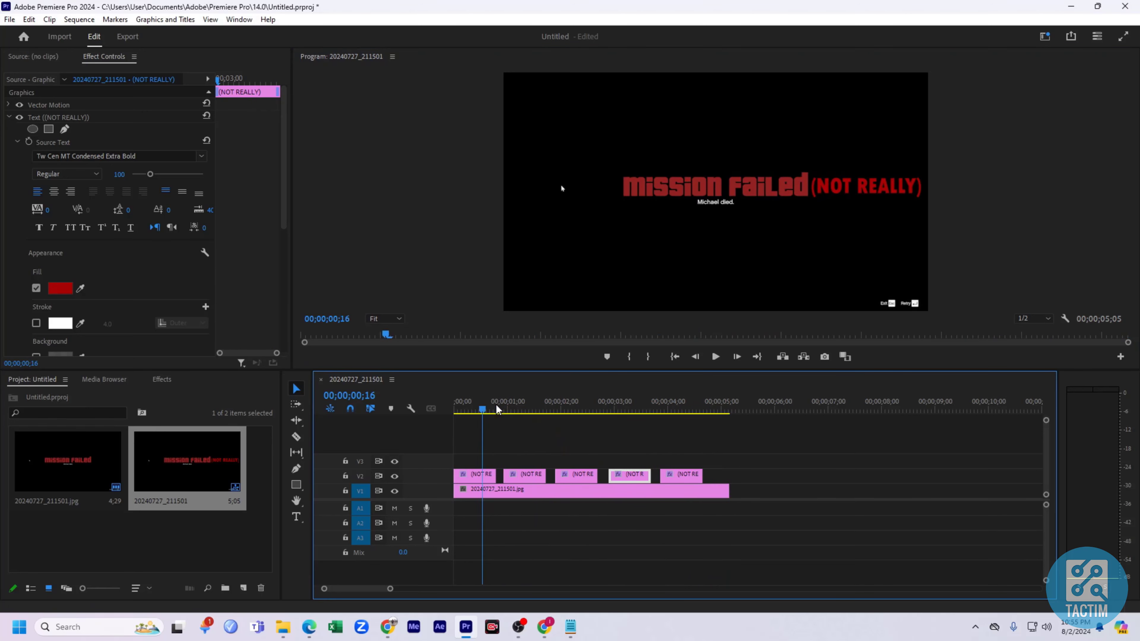
# - Move the duplicated text clips on V2 closer together, leaving small, even gaps between them
pyautogui.click(528, 476)
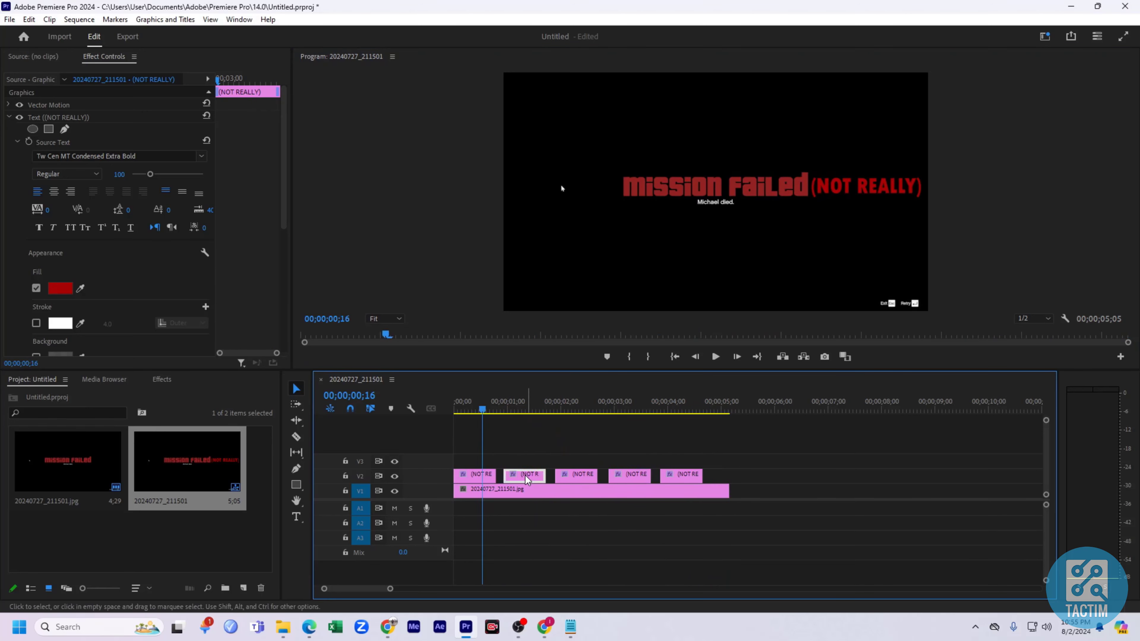
pyautogui.click(570, 480)
pyautogui.moveTo(621, 480); pyautogui.dragTo(681, 478)
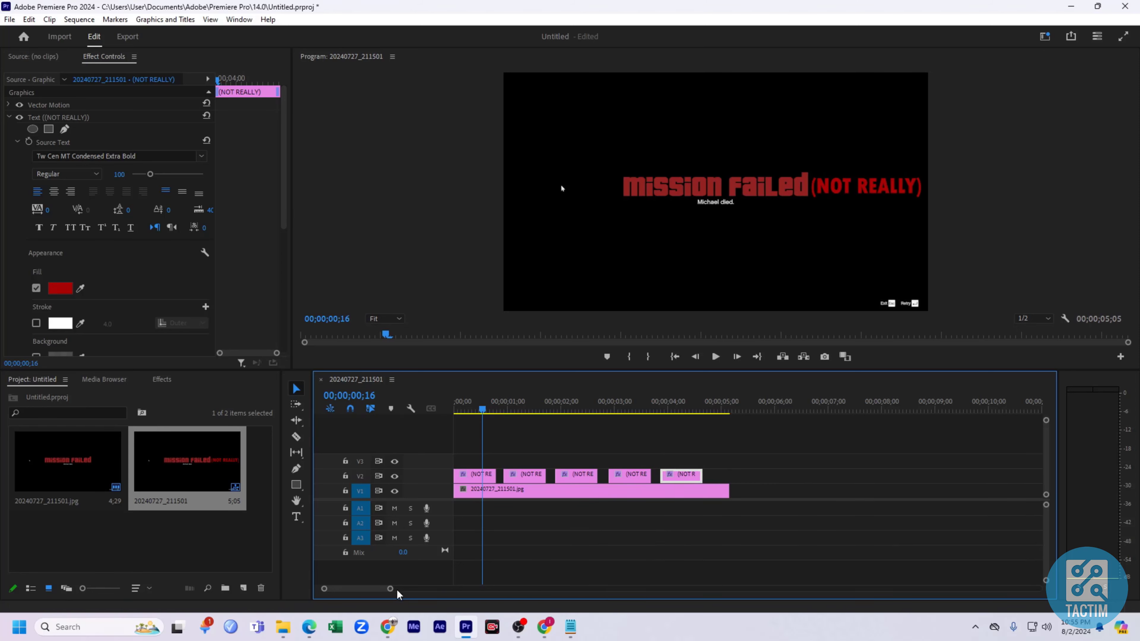
pyautogui.moveTo(390, 588)
pyautogui.mouseDown()
pyautogui.moveTo(399, 588)
pyautogui.moveTo(385, 589)
pyautogui.mouseUp()
pyautogui.moveTo(602, 477); pyautogui.dragTo(594, 478)
pyautogui.moveTo(721, 479); pyautogui.dragTo(701, 479)
pyautogui.moveTo(823, 478); pyautogui.dragTo(791, 479)
pyautogui.click(941, 482)
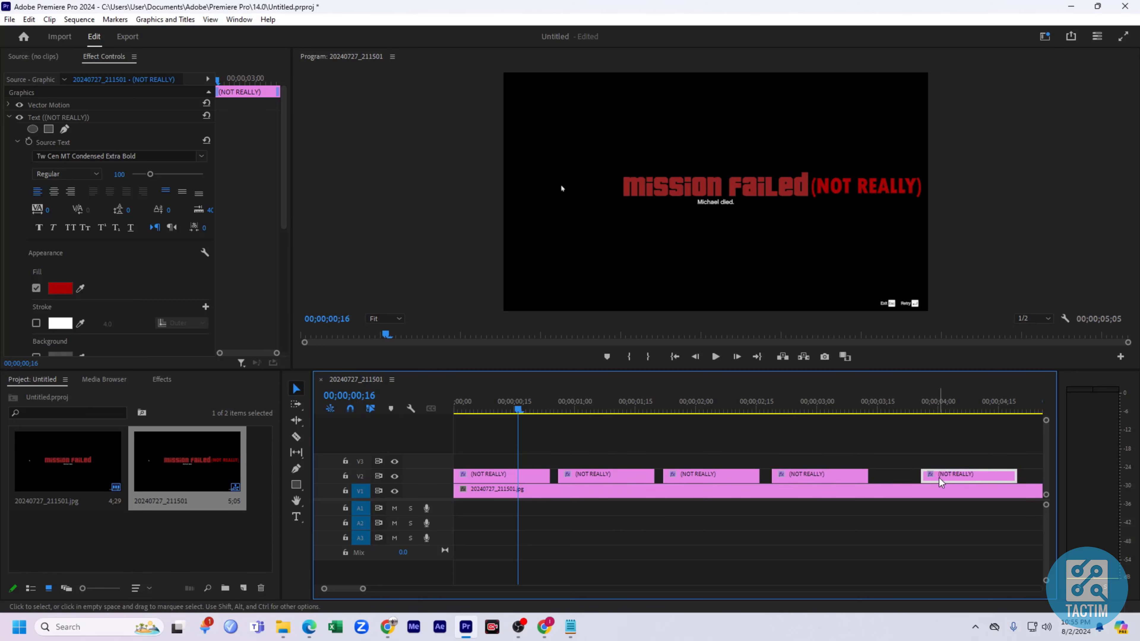
pyautogui.moveTo(941, 481); pyautogui.dragTo(901, 480)
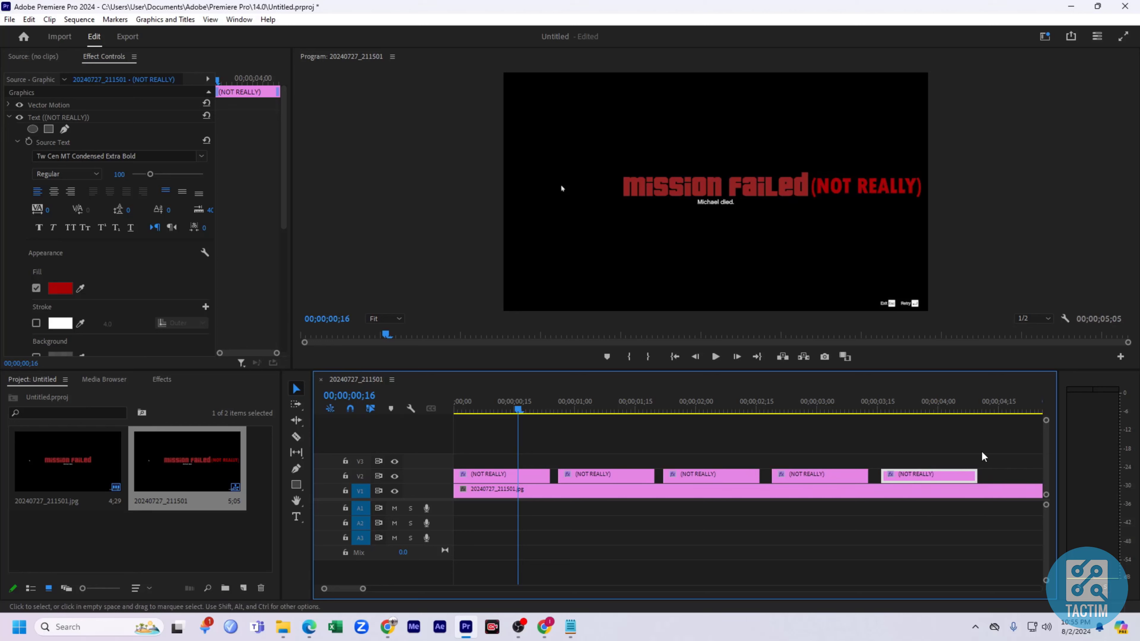
# - Duplicate the last text clip to the end of the image clip and trim its start to leave a small gap
pyautogui.moveTo(519, 410); pyautogui.dragTo(880, 472)
pyautogui.click(1001, 512)
pyautogui.click(879, 478)
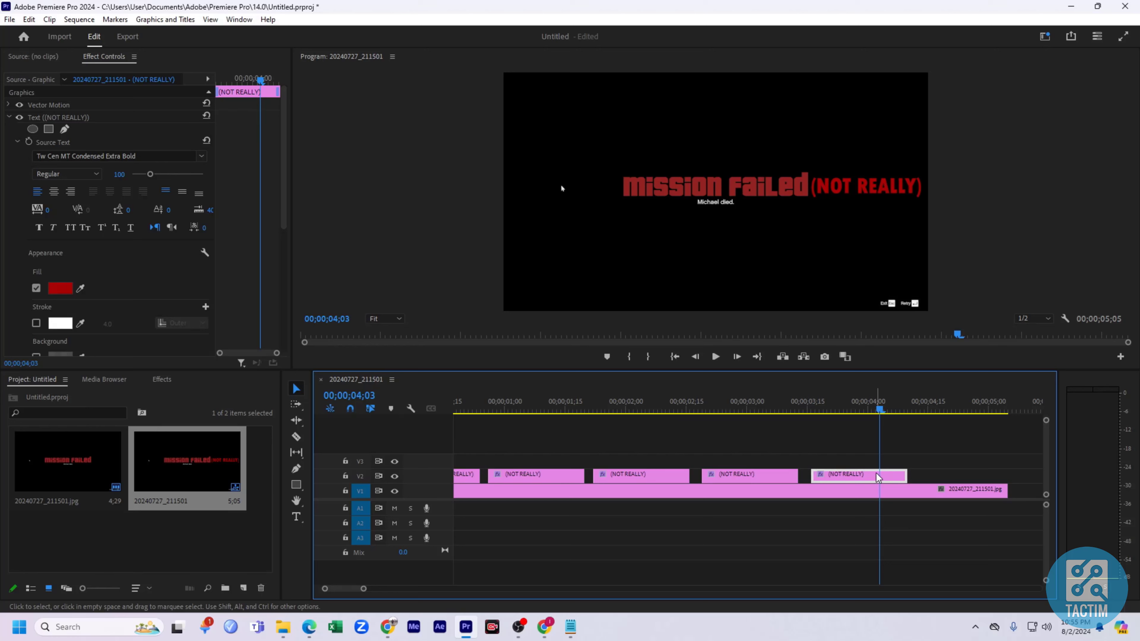
pyautogui.moveTo(879, 478); pyautogui.dragTo(985, 479)
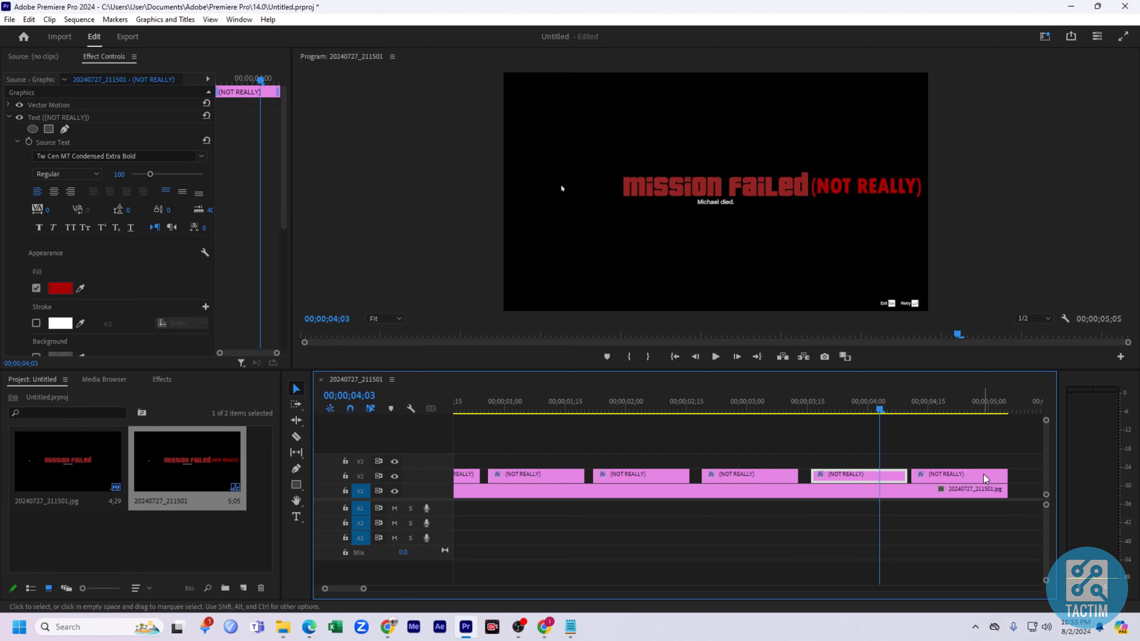
pyautogui.moveTo(913, 476); pyautogui.dragTo(920, 475)
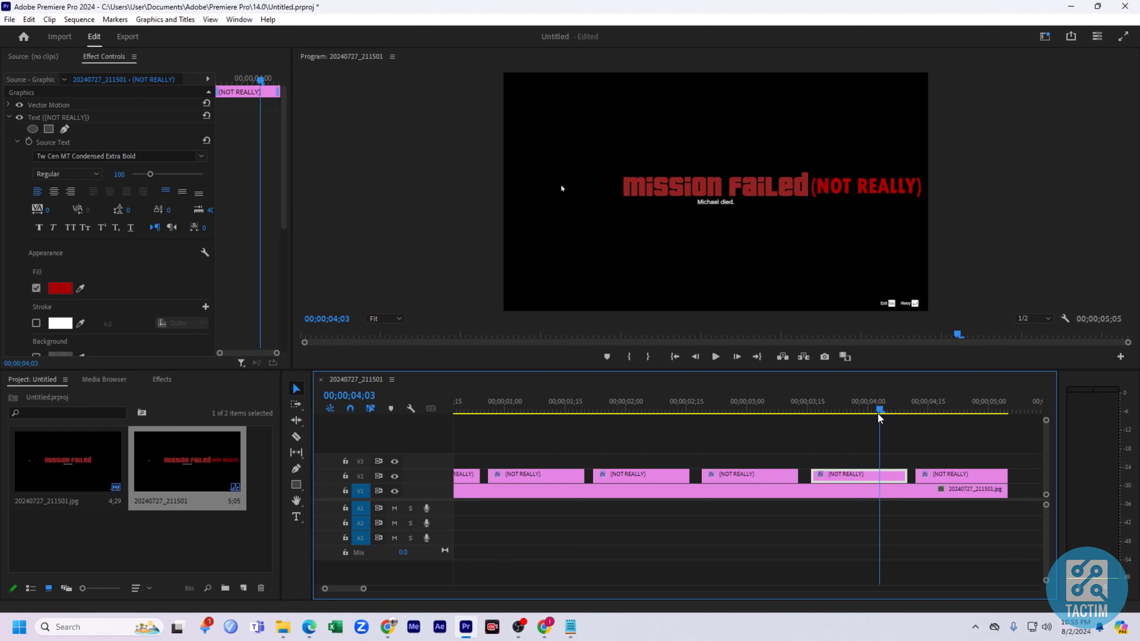
# - Play the whole sequence from the beginning to review the blinking text, and return the playhead to the start
pyautogui.moveTo(880, 406); pyautogui.dragTo(428, 401)
pyautogui.press('space')
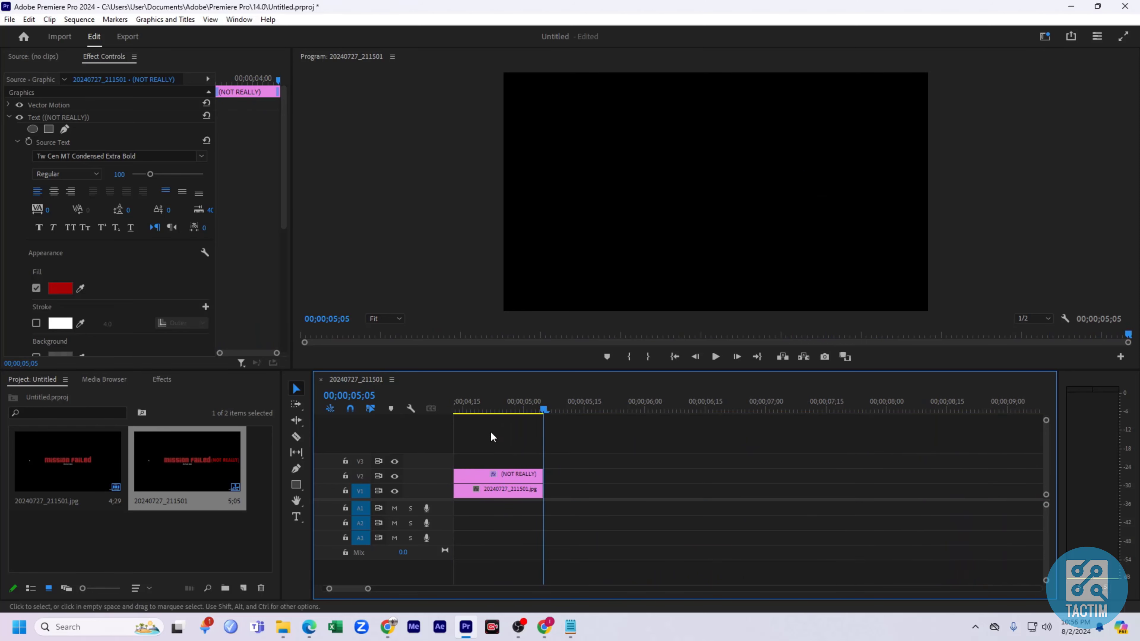
pyautogui.press('Home')
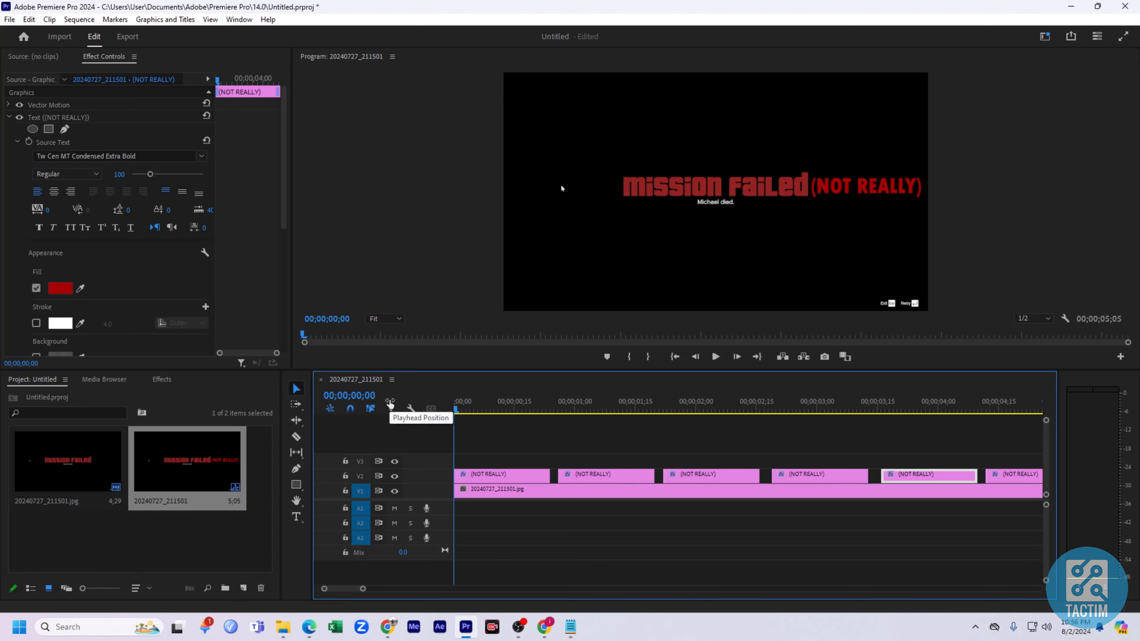